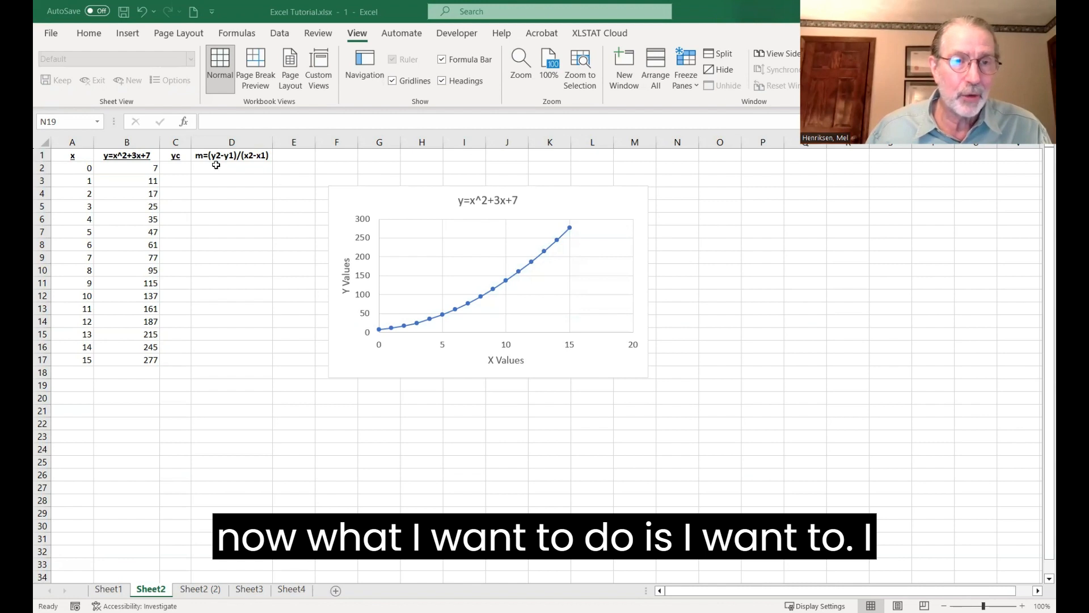
click(215, 169)
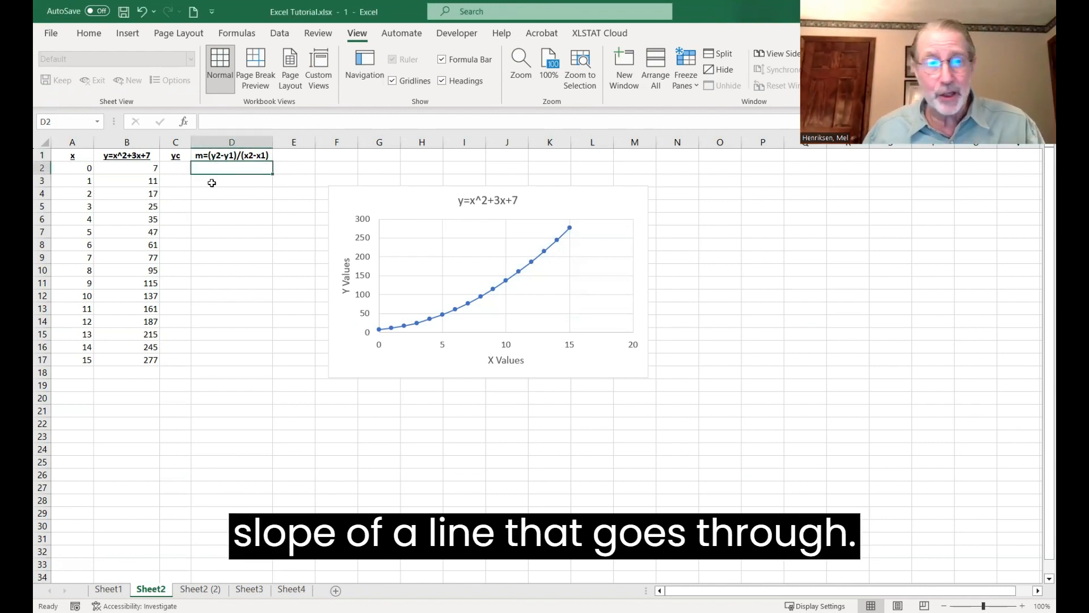
drag(141, 168, 102, 177)
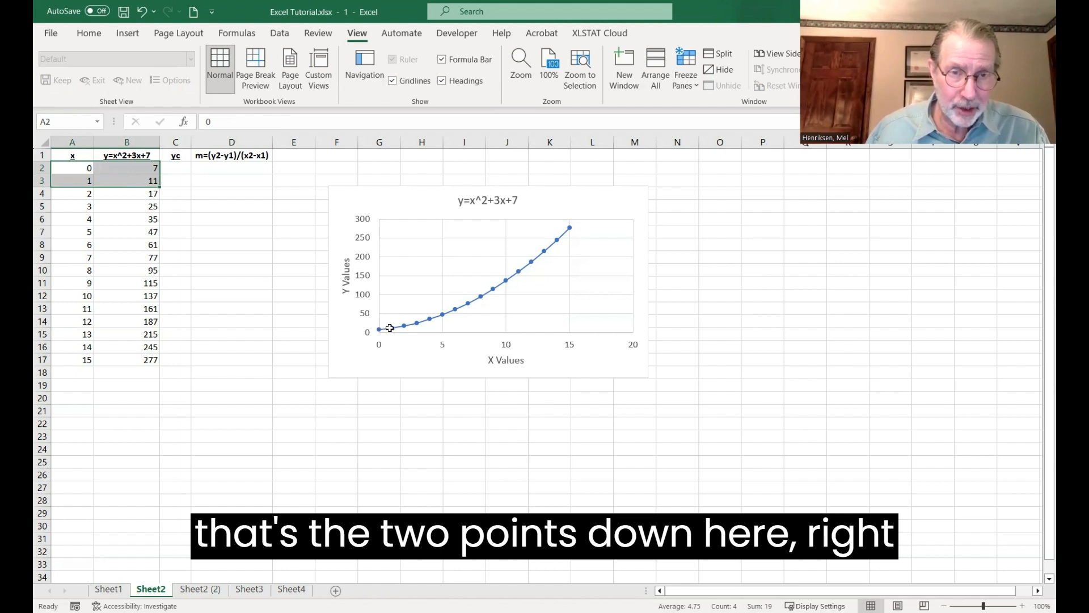
click(389, 328)
click(282, 283)
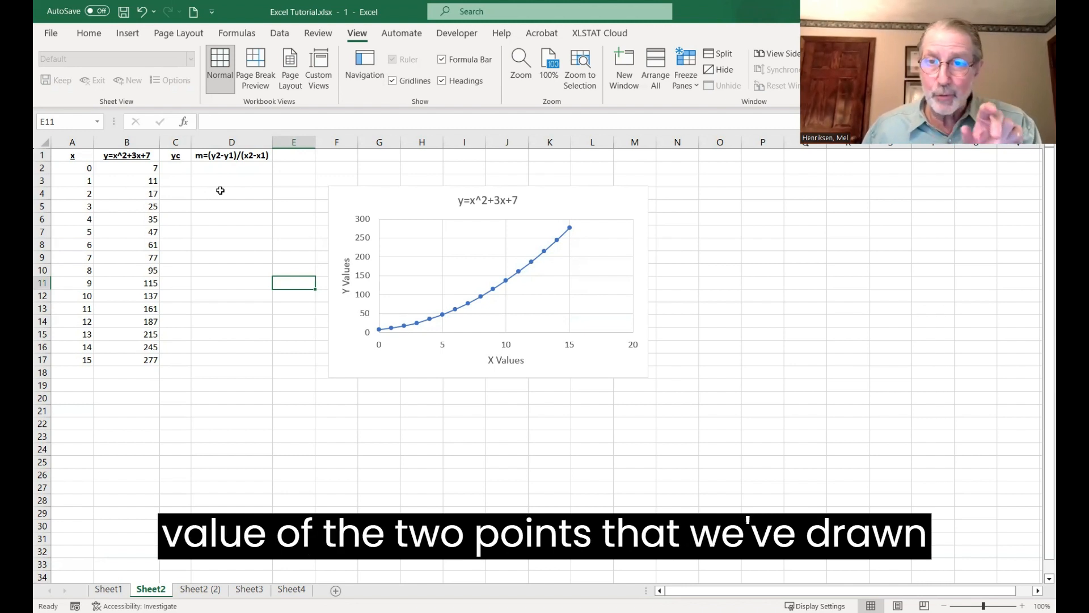
- Change the header in cell C1 to "xc"
click(170, 172)
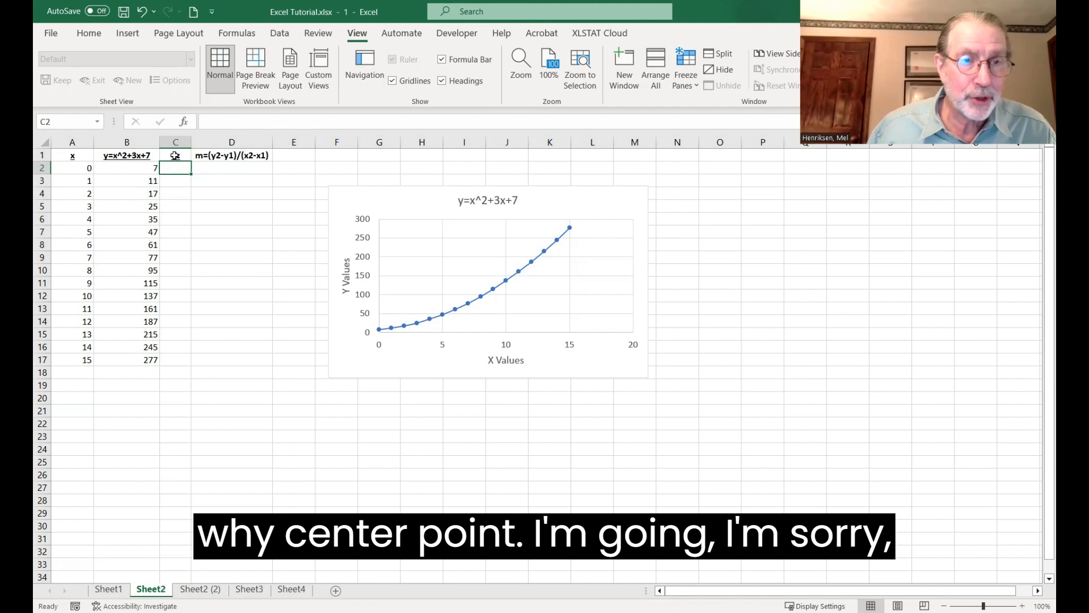
click(175, 156)
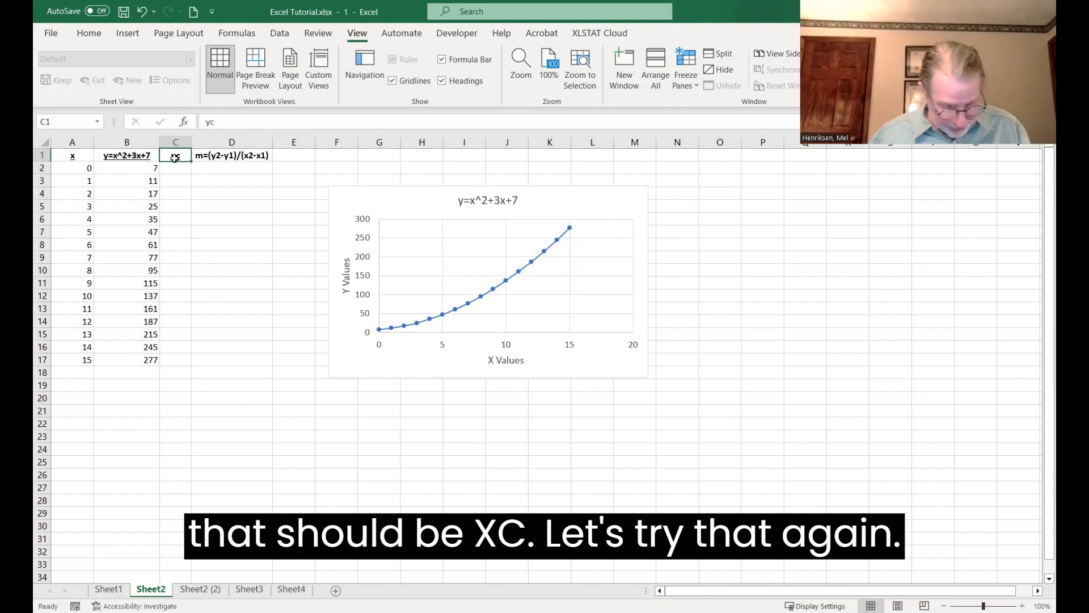
text(xc)
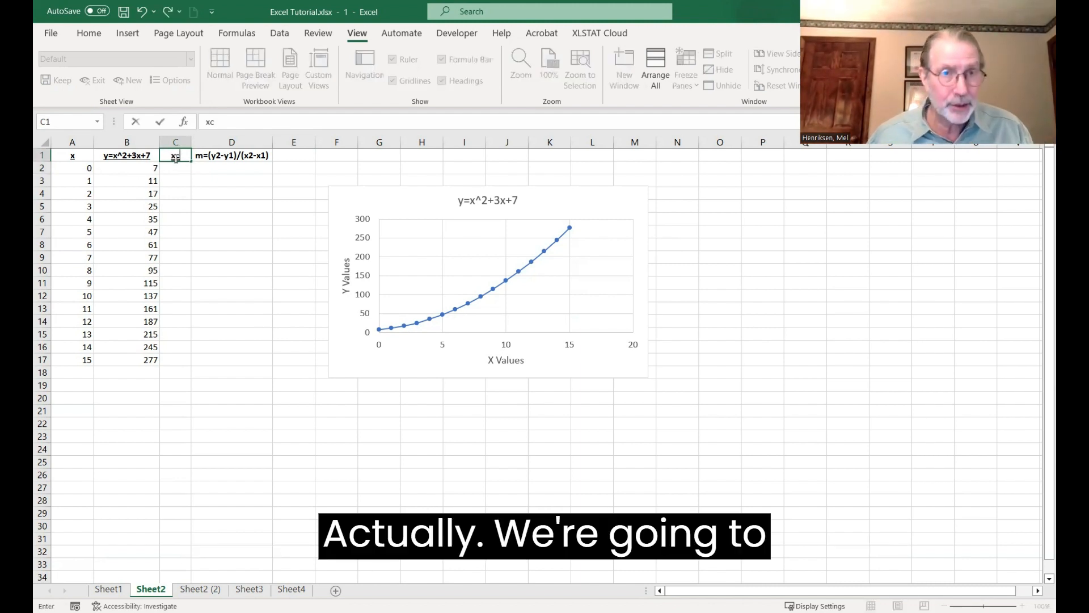
key(Return)
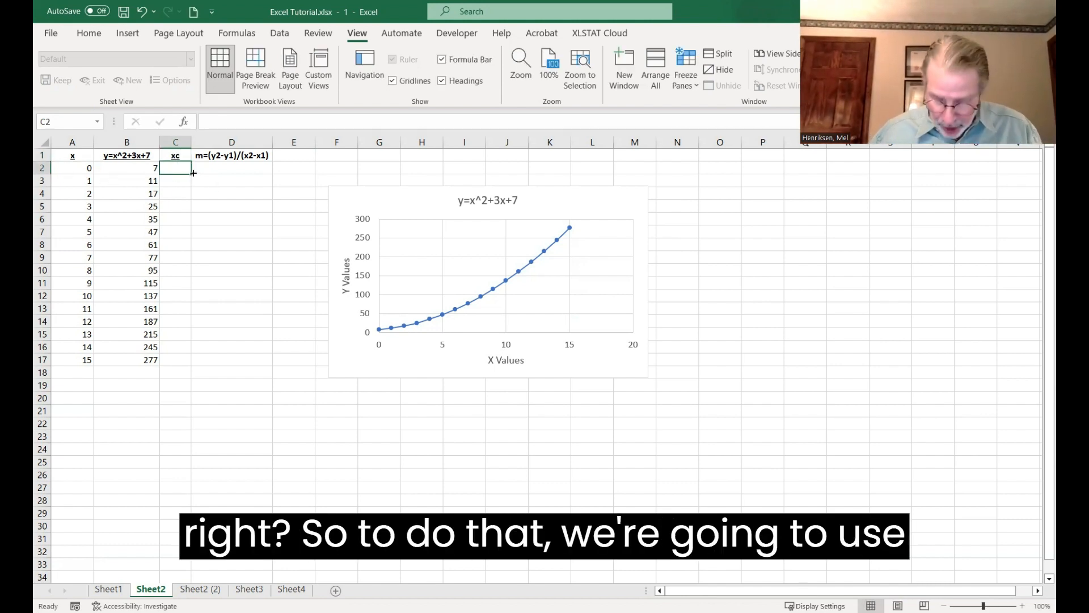
- Enter the formula =AVERAGE(A2:A3) in cell C2 to calculate the first midpoint x value
text(=)
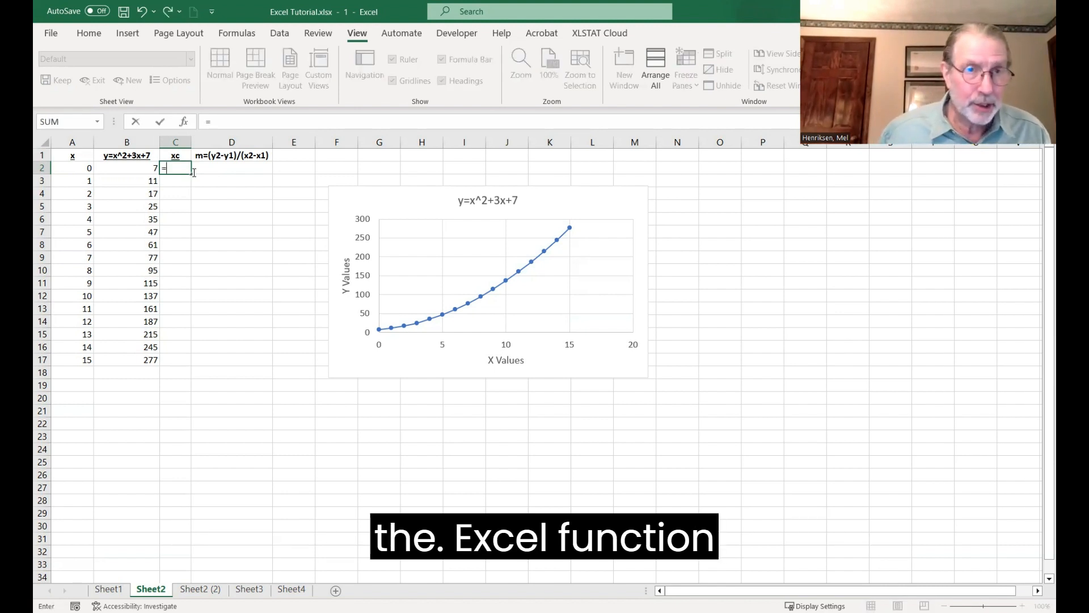
text(average)
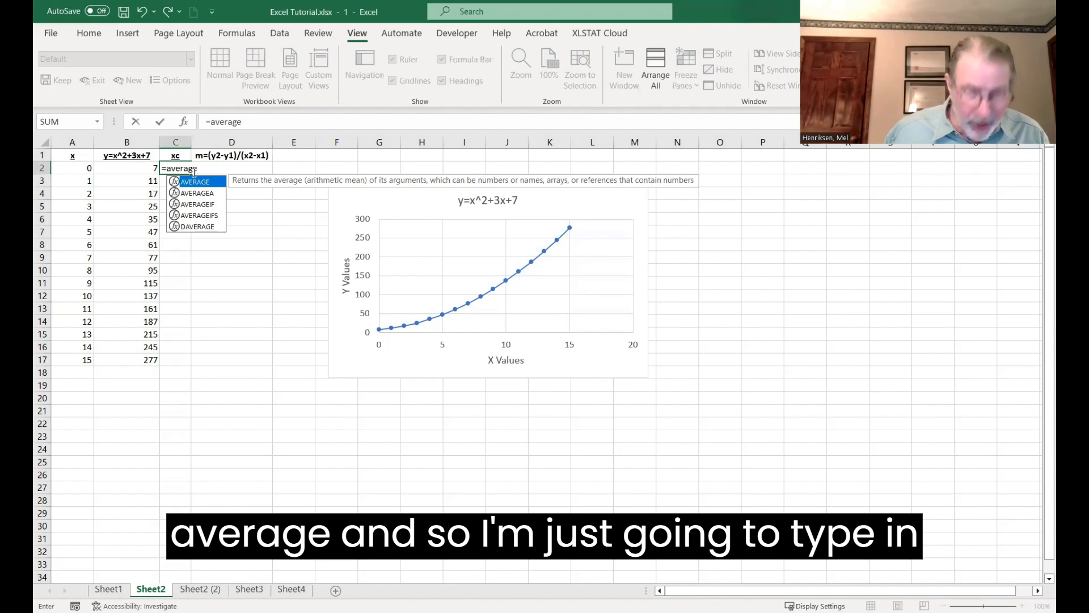
text(()
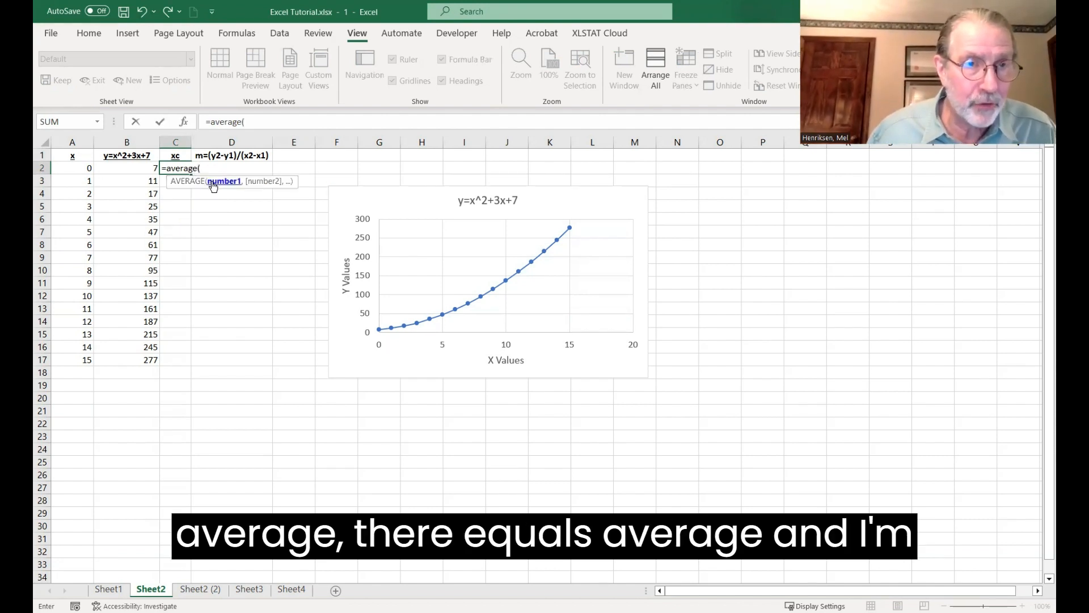
click(84, 168)
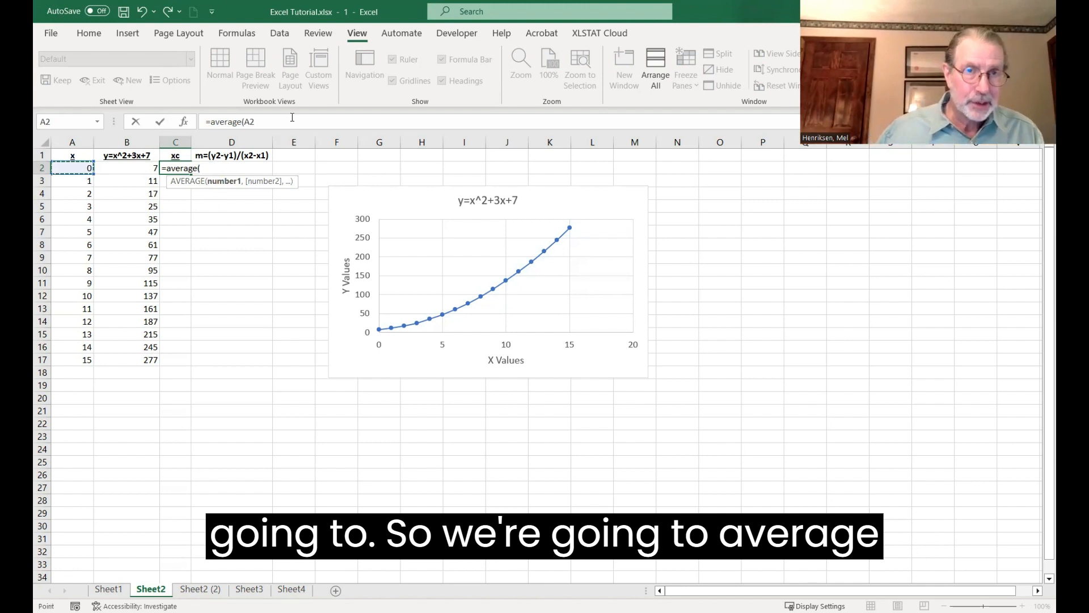
text(:A3)
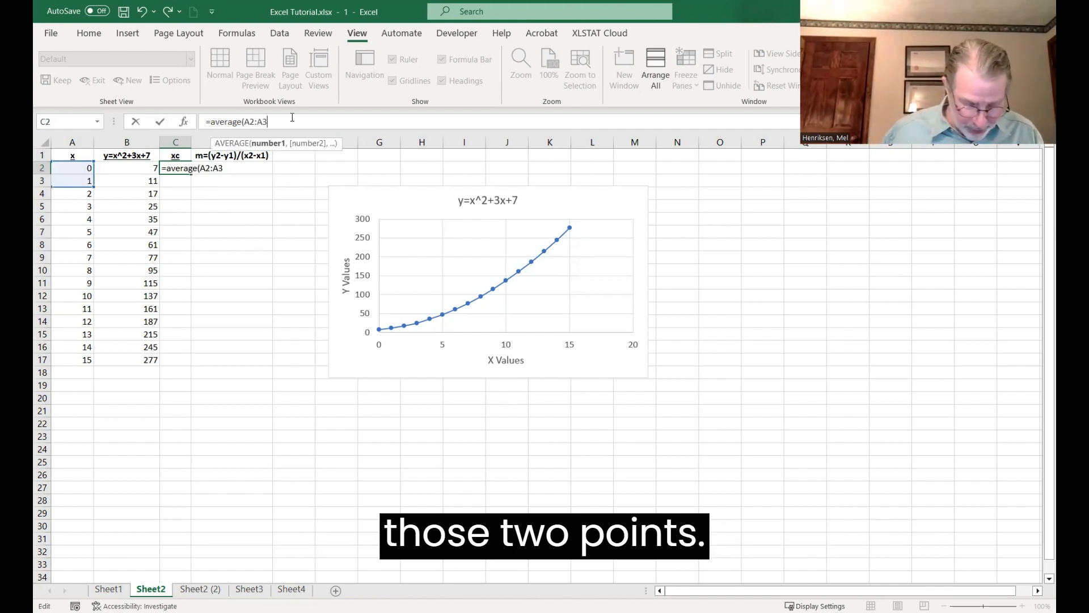
text())
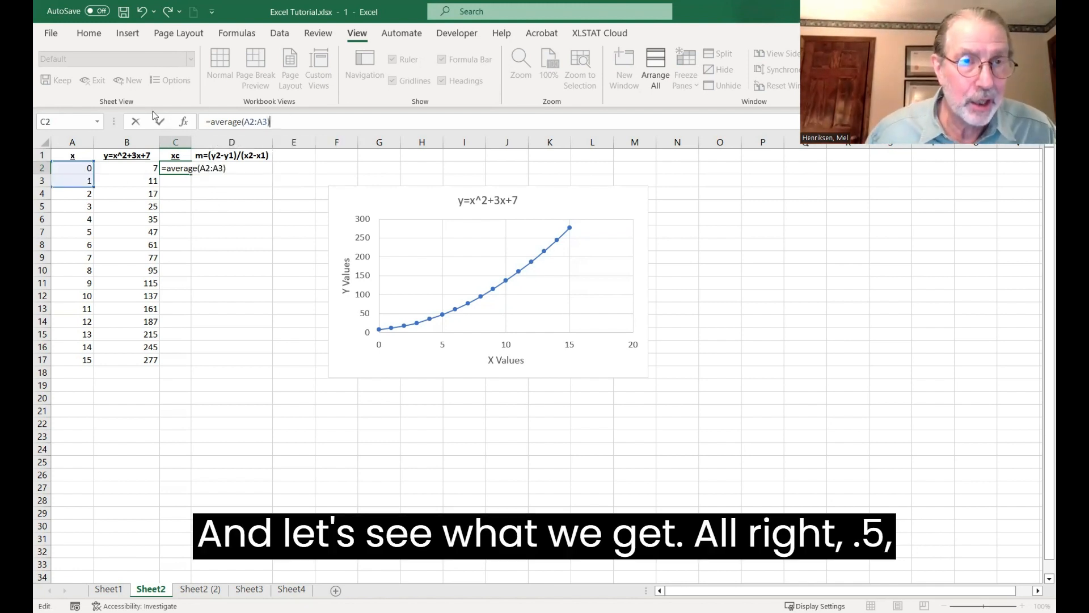
click(160, 121)
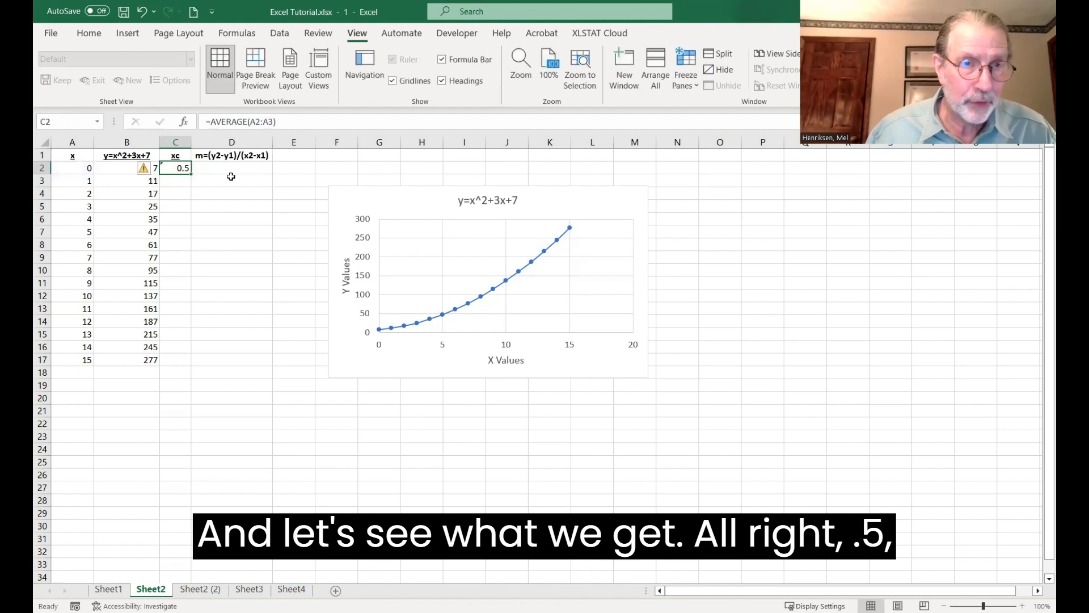
- Fill the midpoint formula from C2 down to C17, and clear the surplus entry in C17
drag(192, 174, 178, 368)
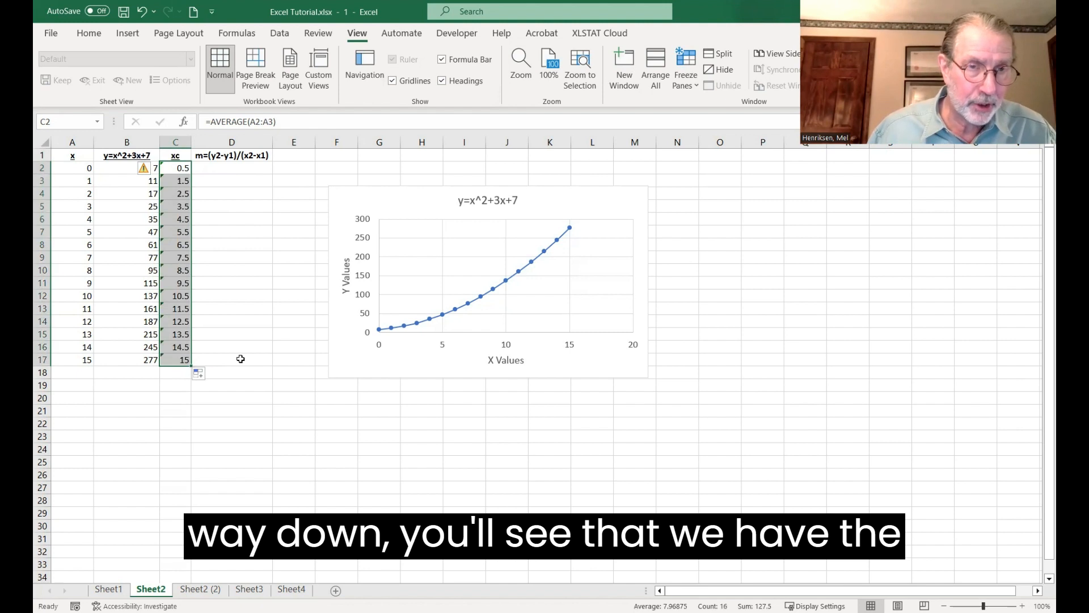
click(177, 361)
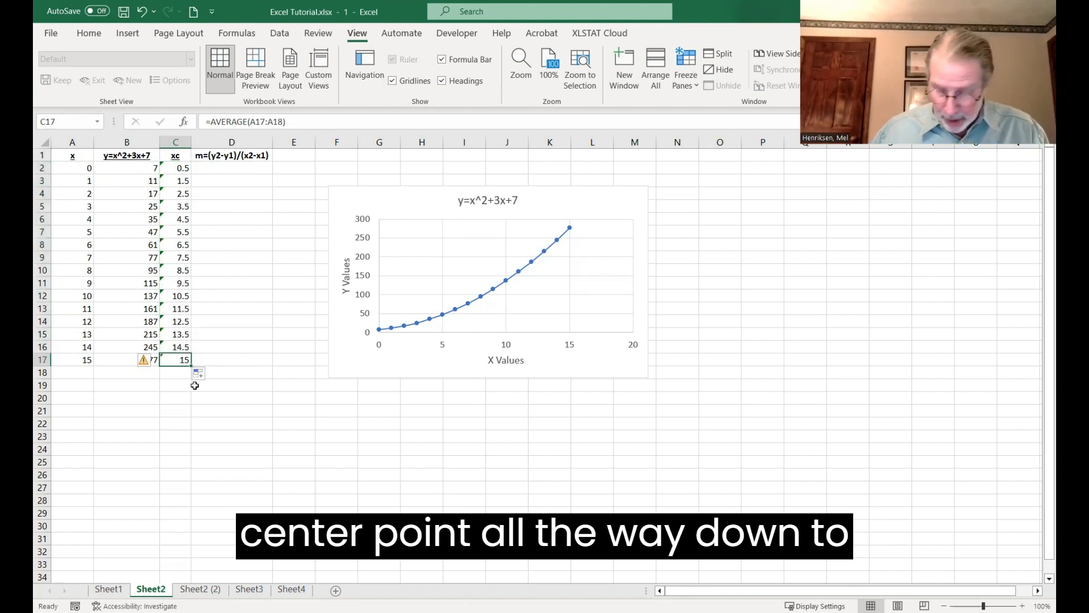
key(BackSpace)
click(253, 372)
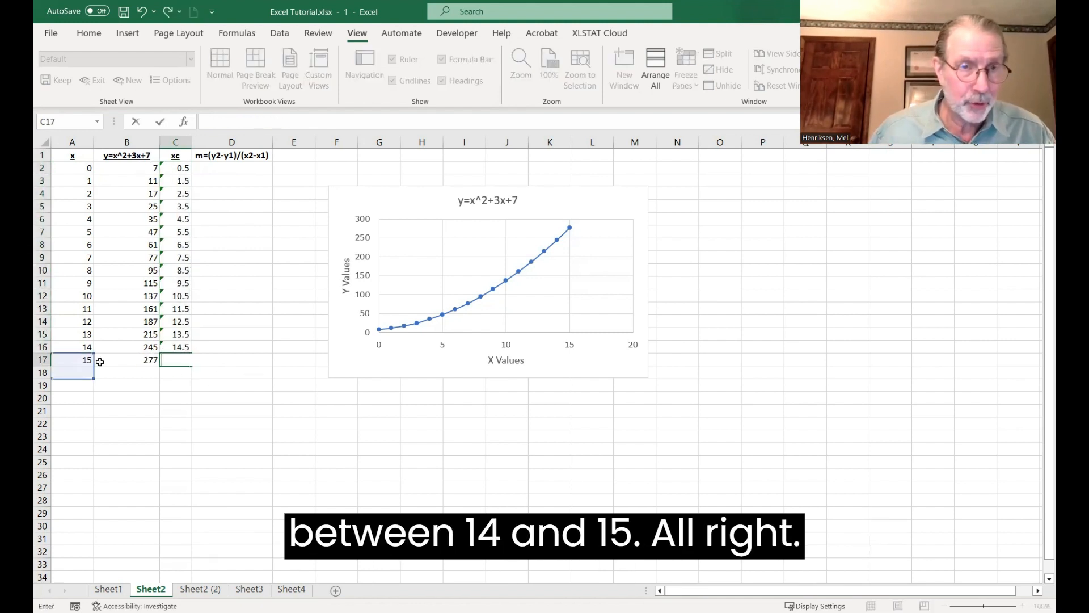
- Start the slope formula in cell D2 with the difference of the first two y values, =(B3-B2)
click(219, 169)
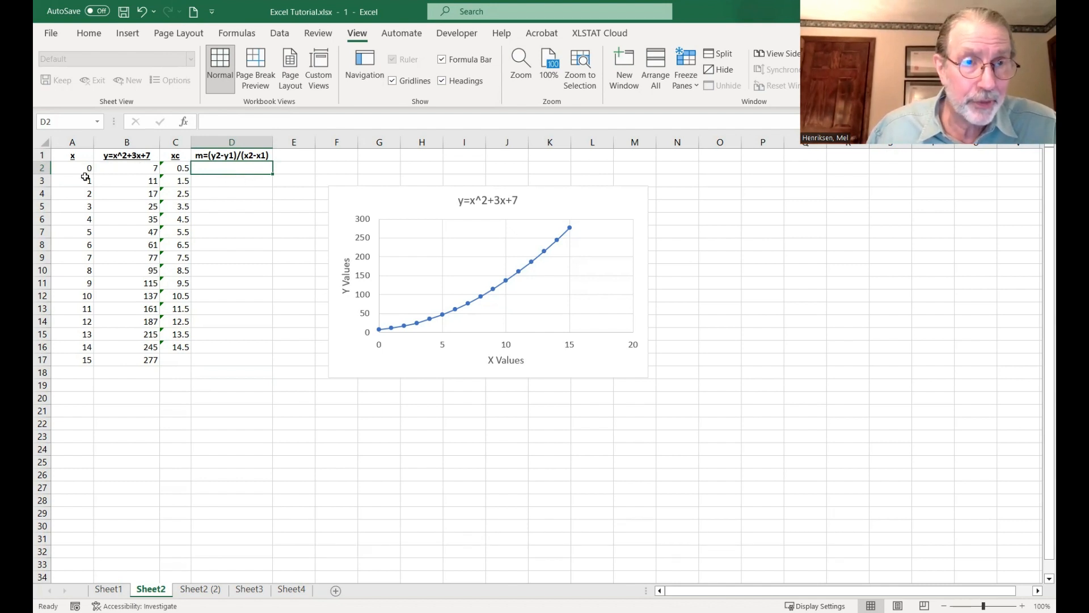
drag(81, 168, 83, 182)
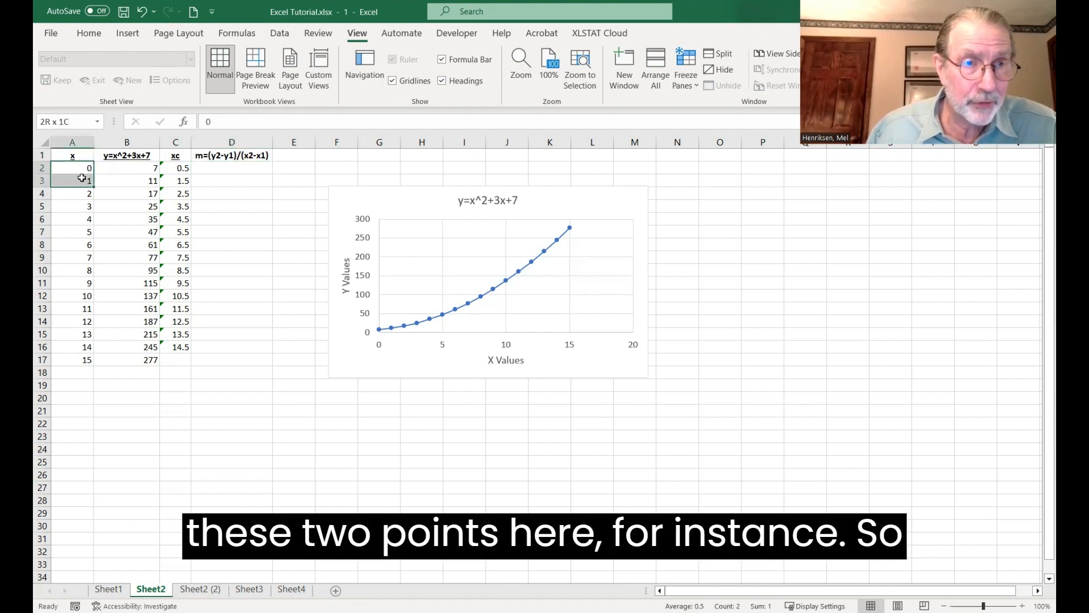
click(203, 167)
text(=)
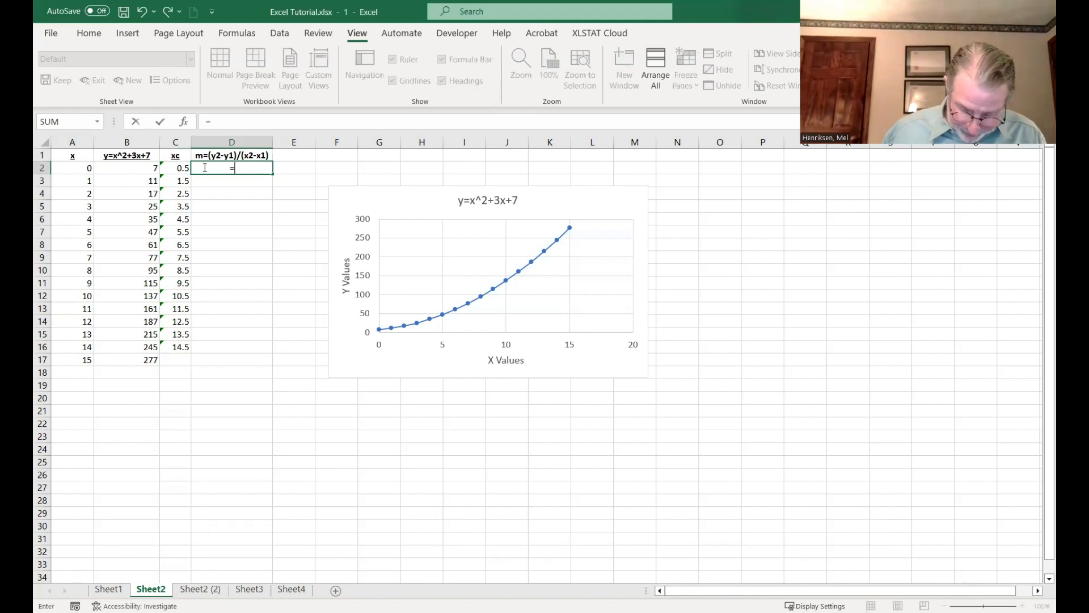
text(()
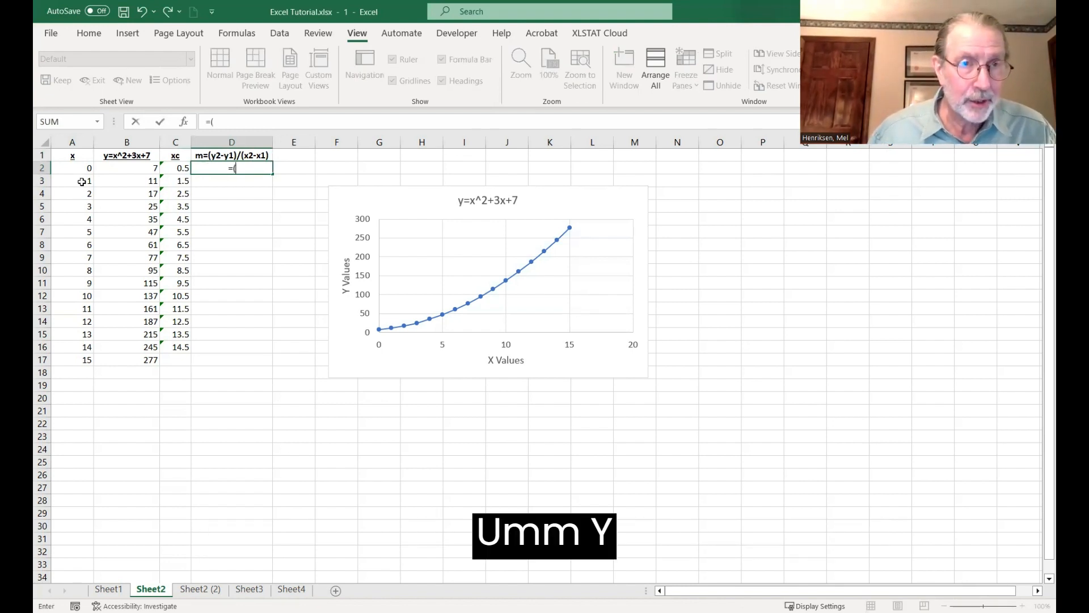
click(144, 180)
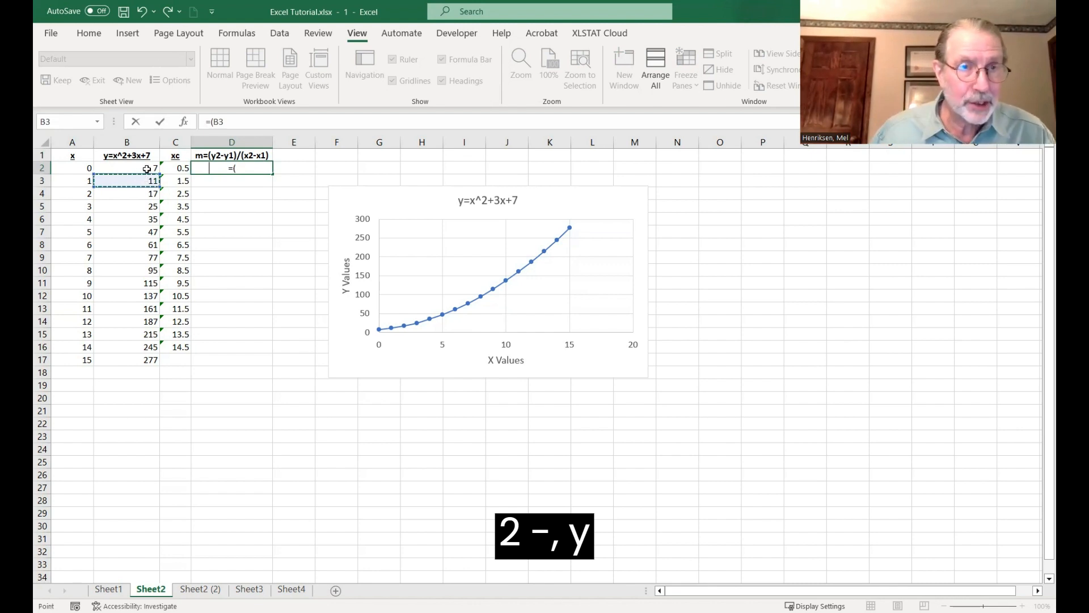
text(-)
click(146, 169)
text())
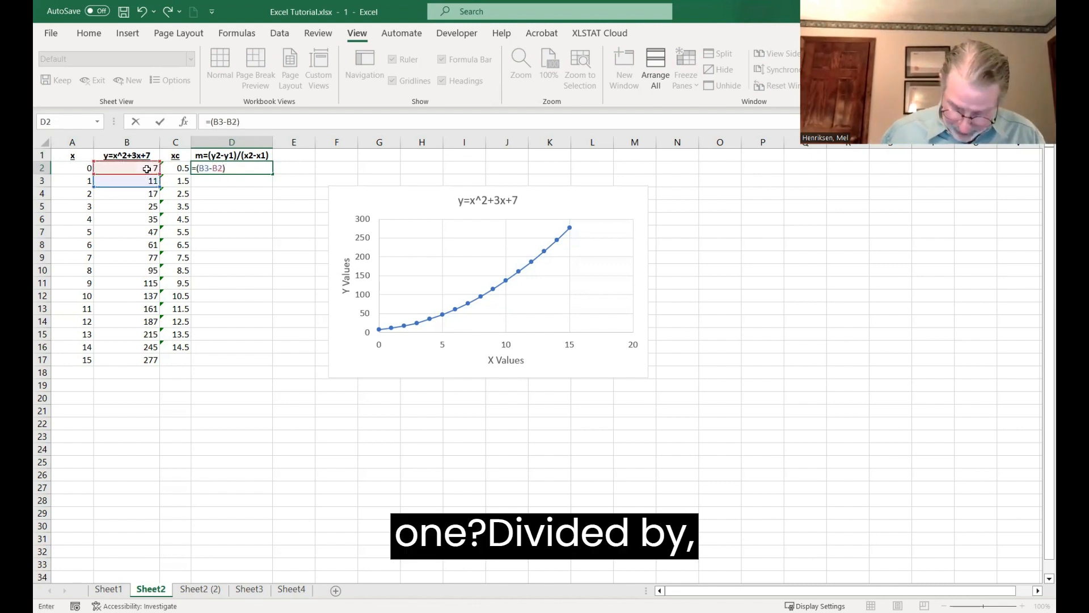
- Complete the D2 formula as =(B3-B2)/(A3-A2) and fill it down to D16
text(/)
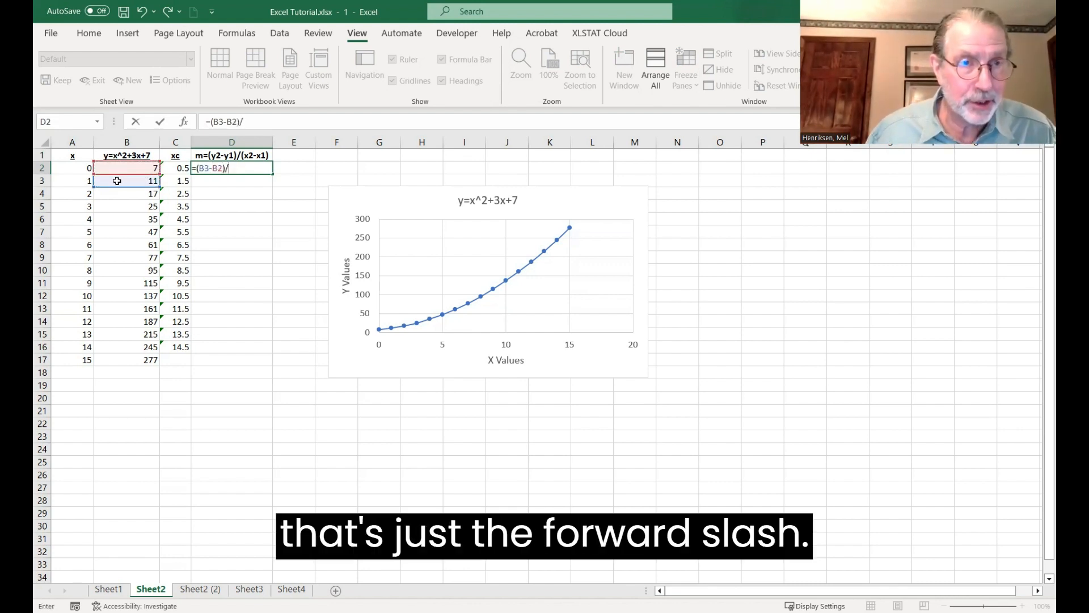
click(85, 184)
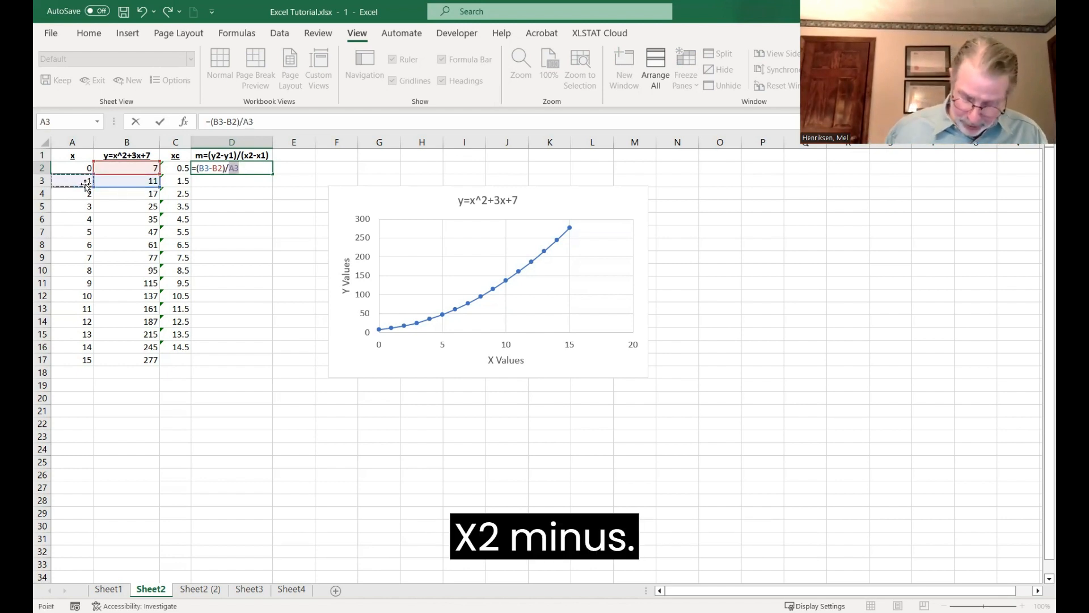
text(-)
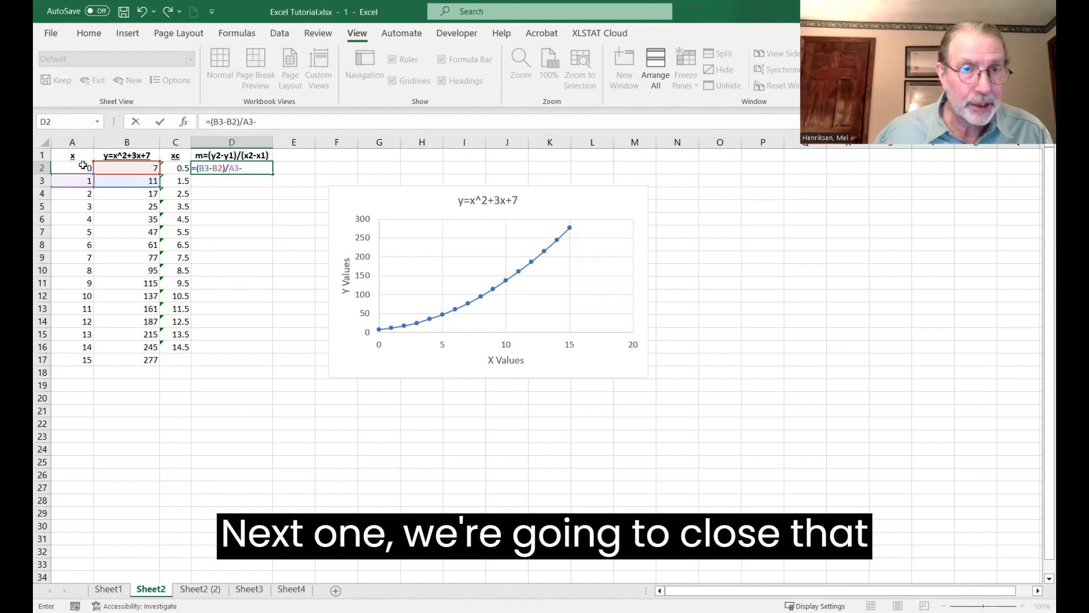
click(83, 165)
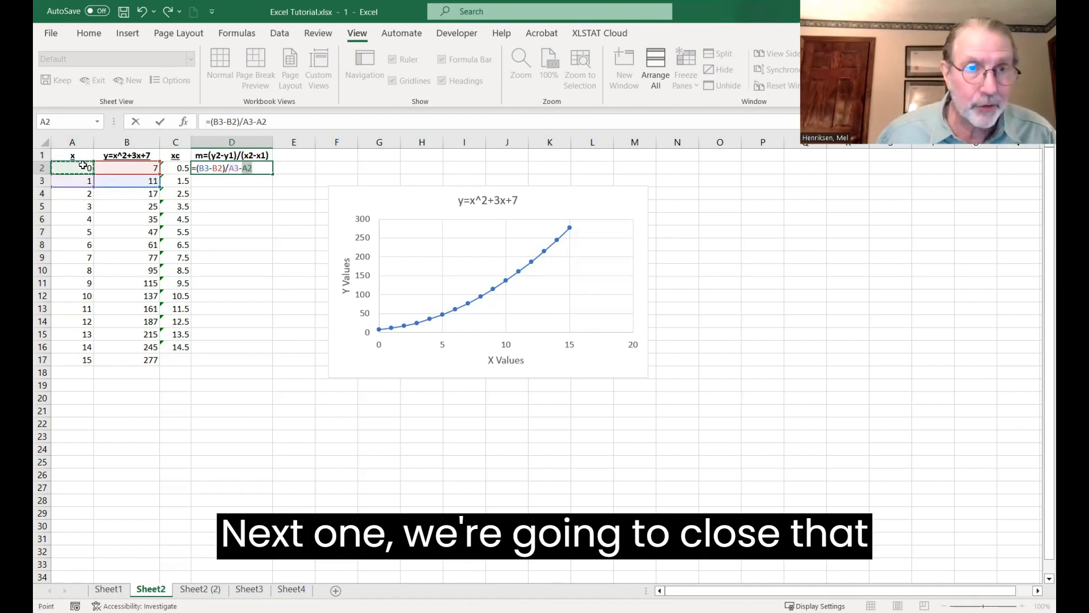
text())
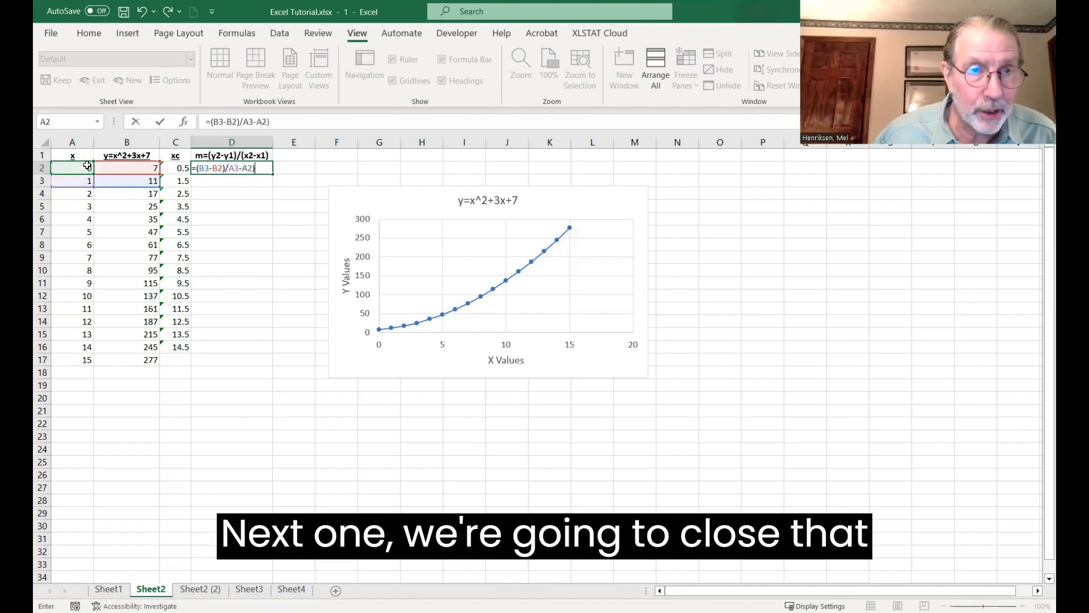
click(231, 167)
text(()
text(()
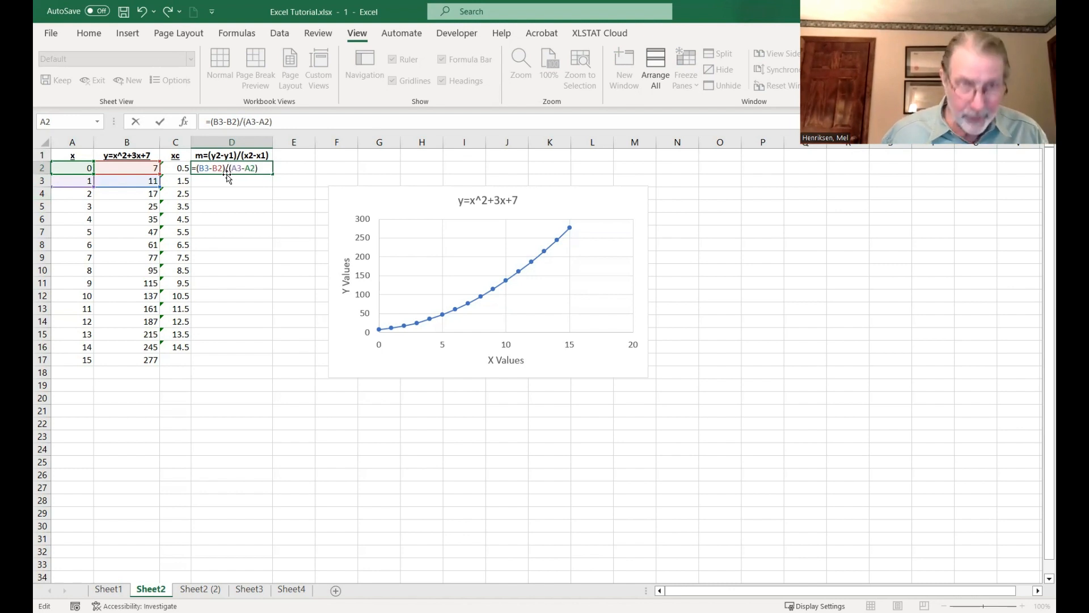
click(159, 122)
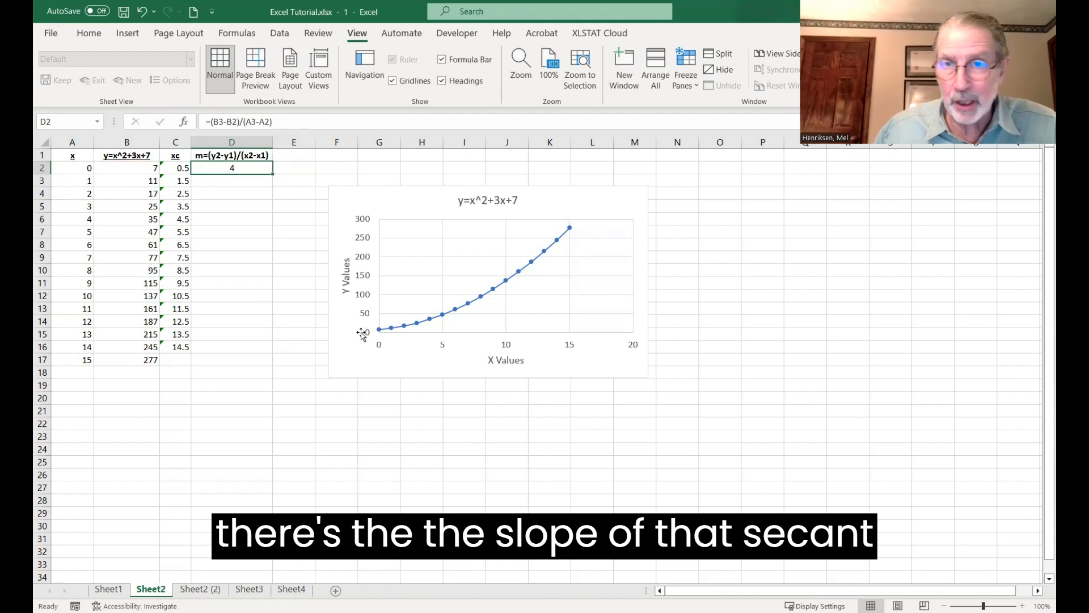
drag(272, 175, 251, 354)
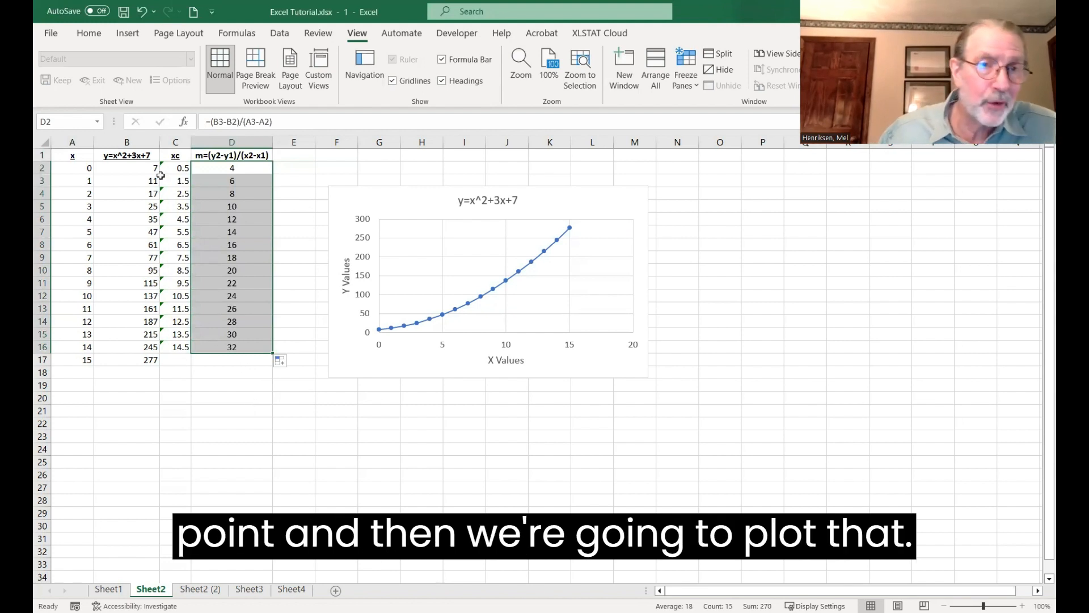
- Insert the recommended scatter chart with a line for C1:D16 and place it directly below the existing chart
drag(173, 156, 248, 347)
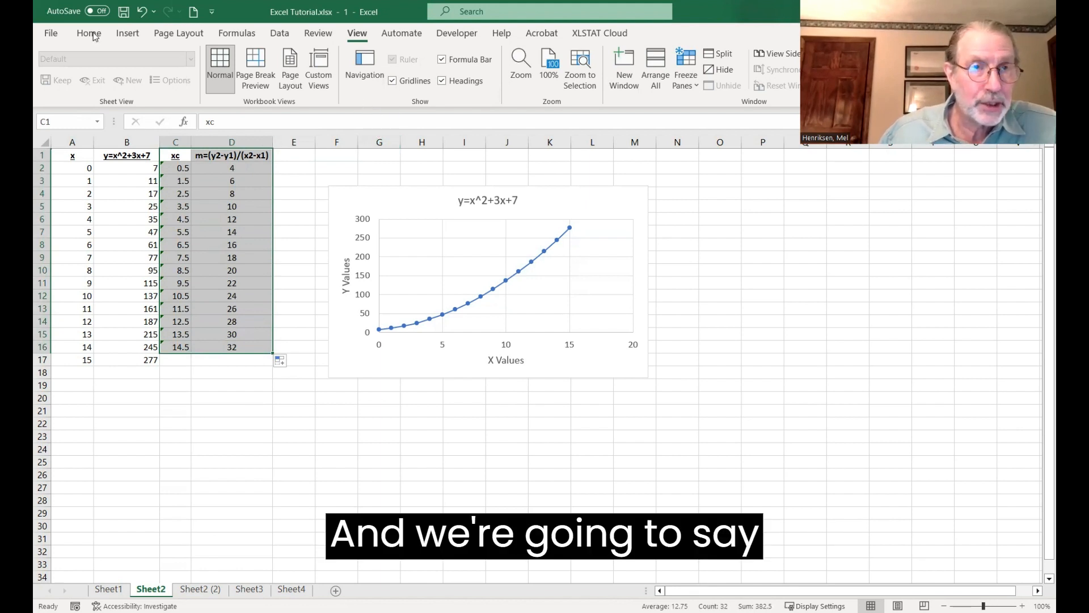
click(127, 33)
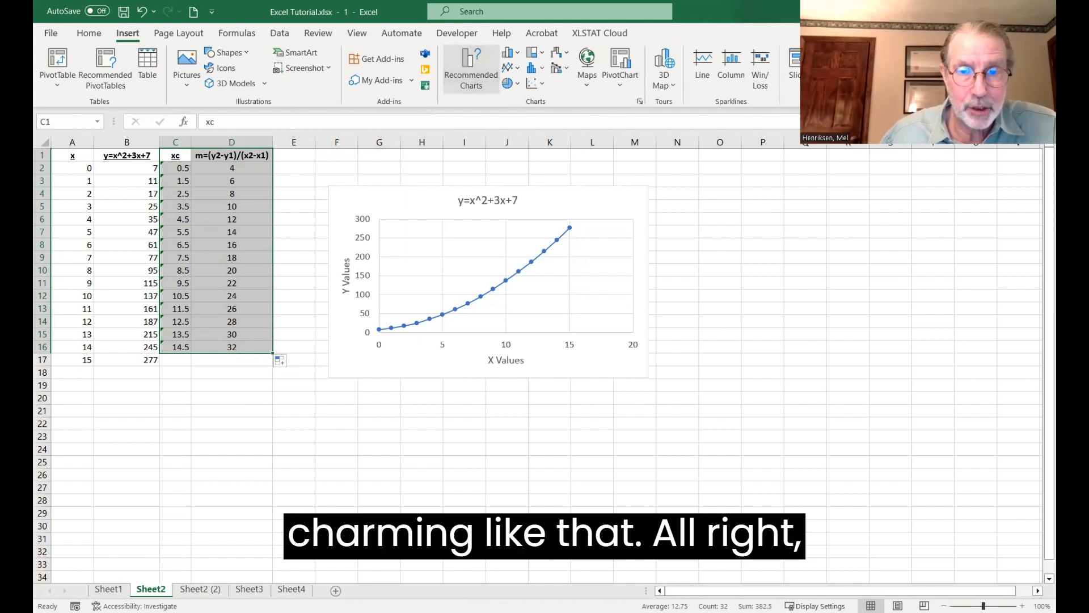
click(471, 68)
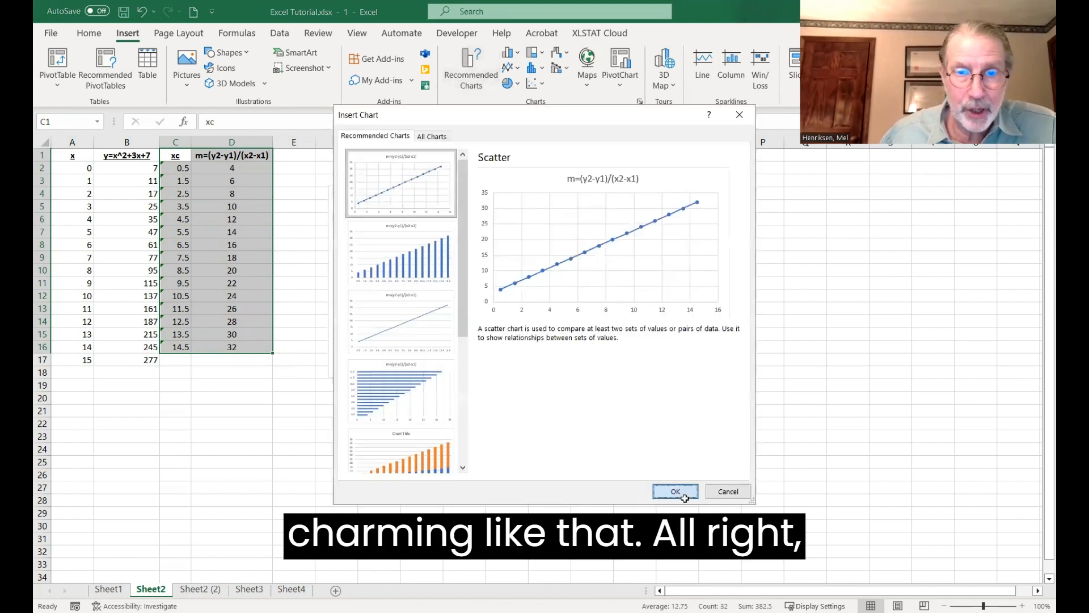
click(675, 491)
drag(649, 275, 590, 391)
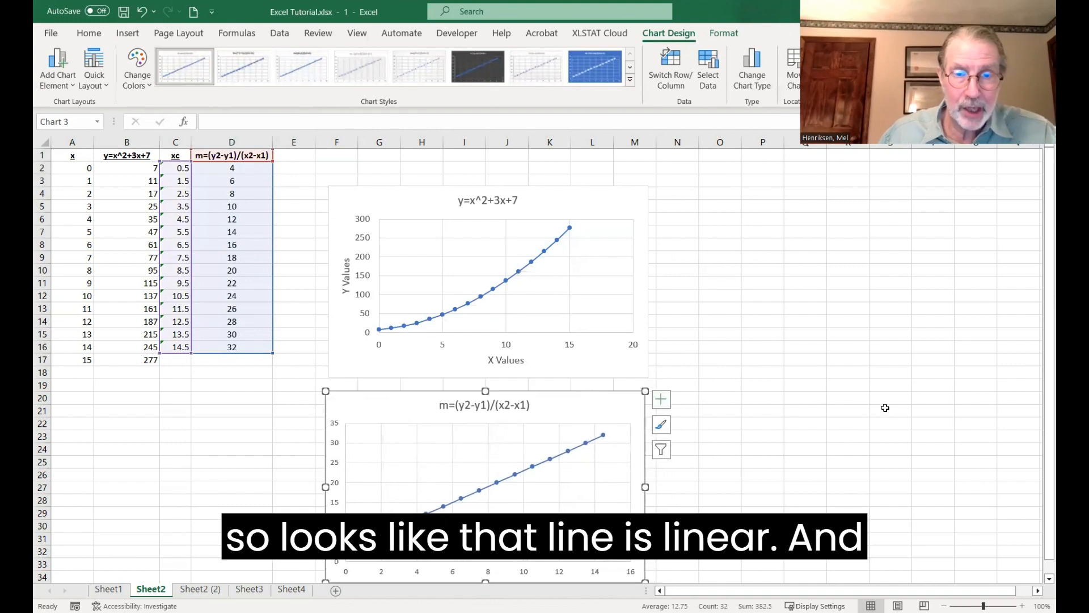
- Add a linear trendline to the slope chart and display its equation on the chart
scroll(885, 408, down, 2)
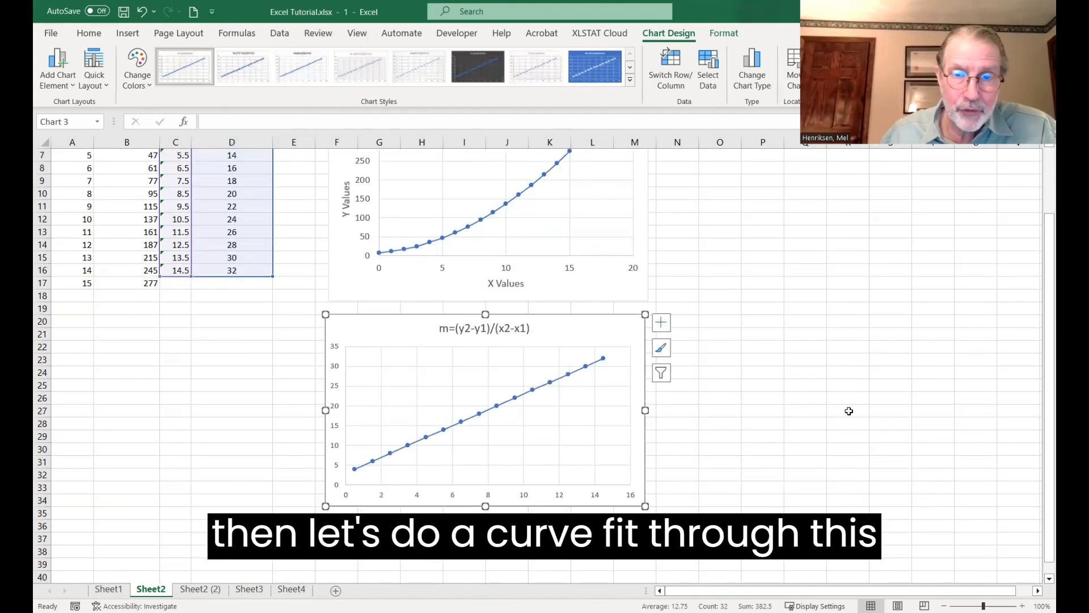
click(660, 323)
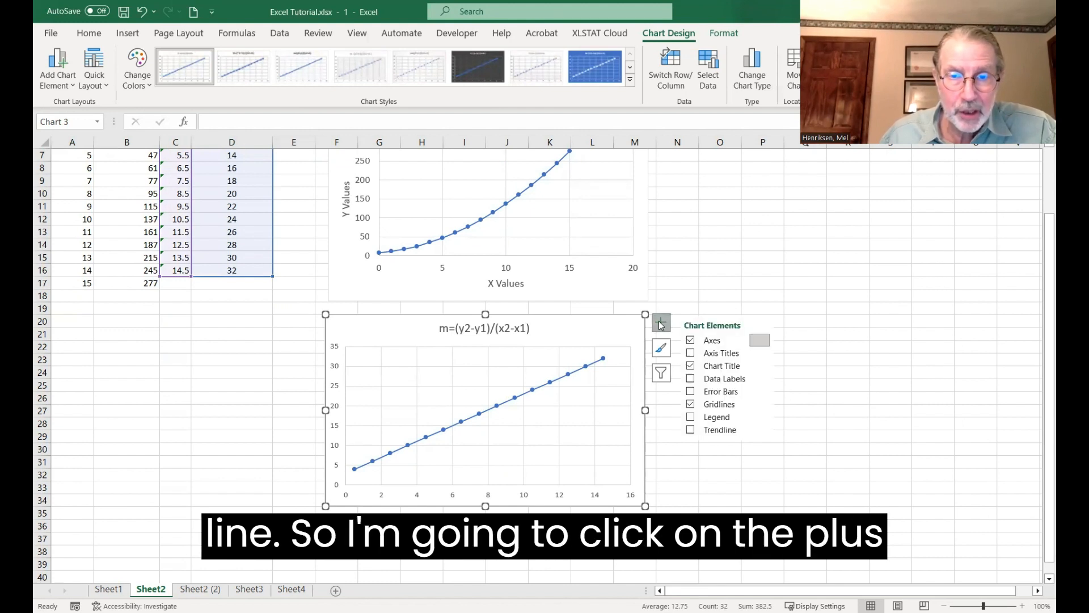
click(725, 431)
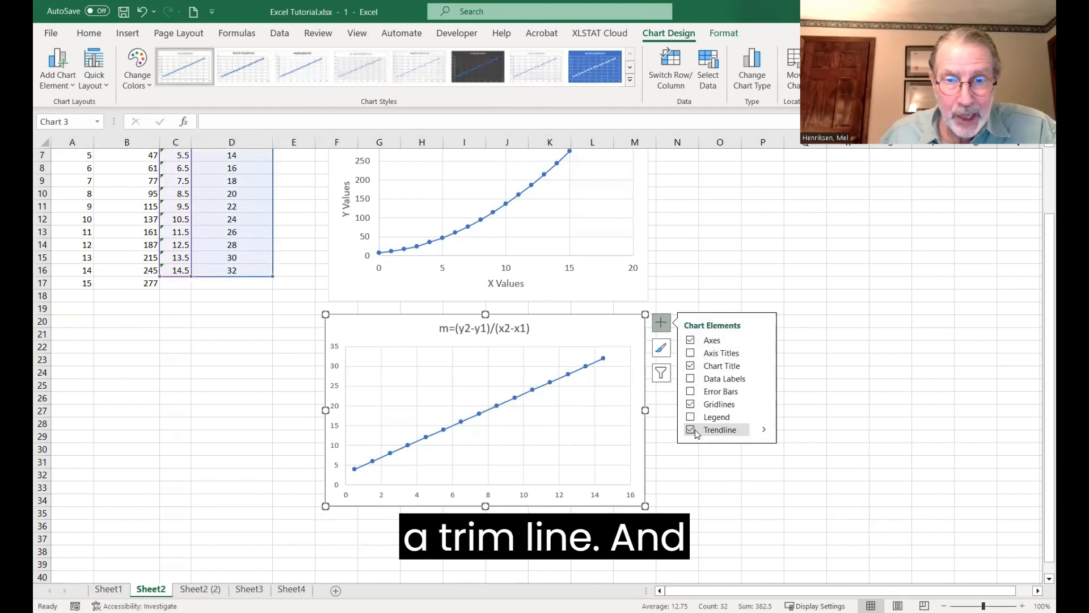
click(764, 430)
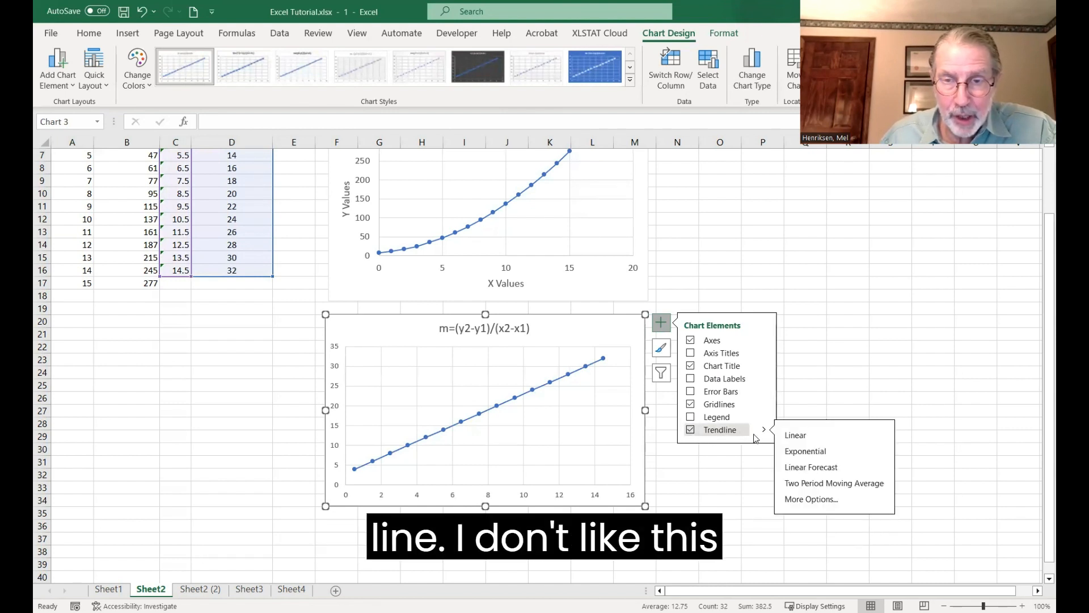
click(799, 499)
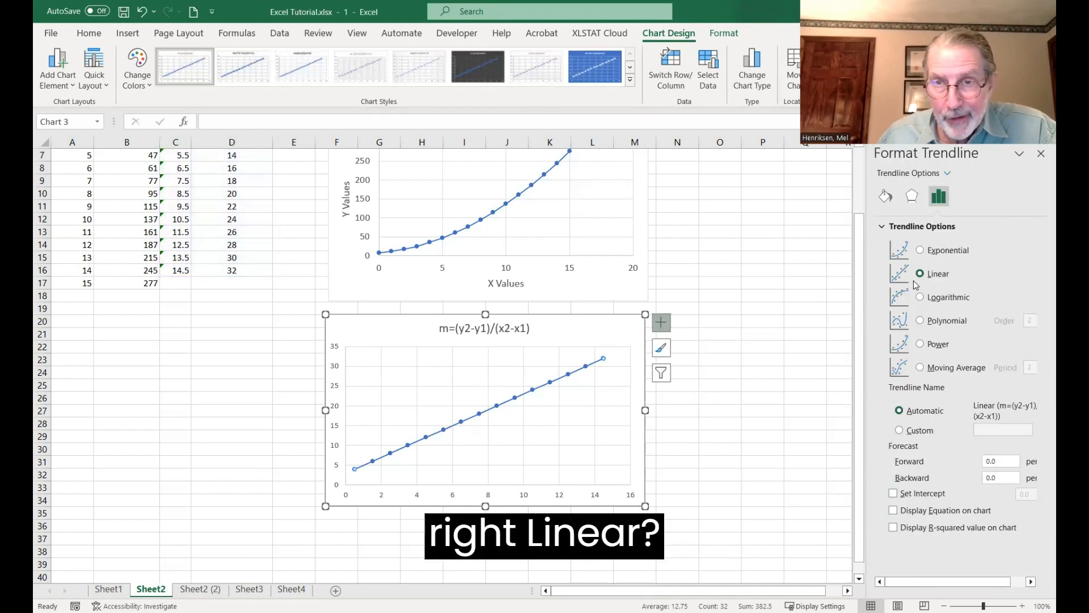
click(894, 511)
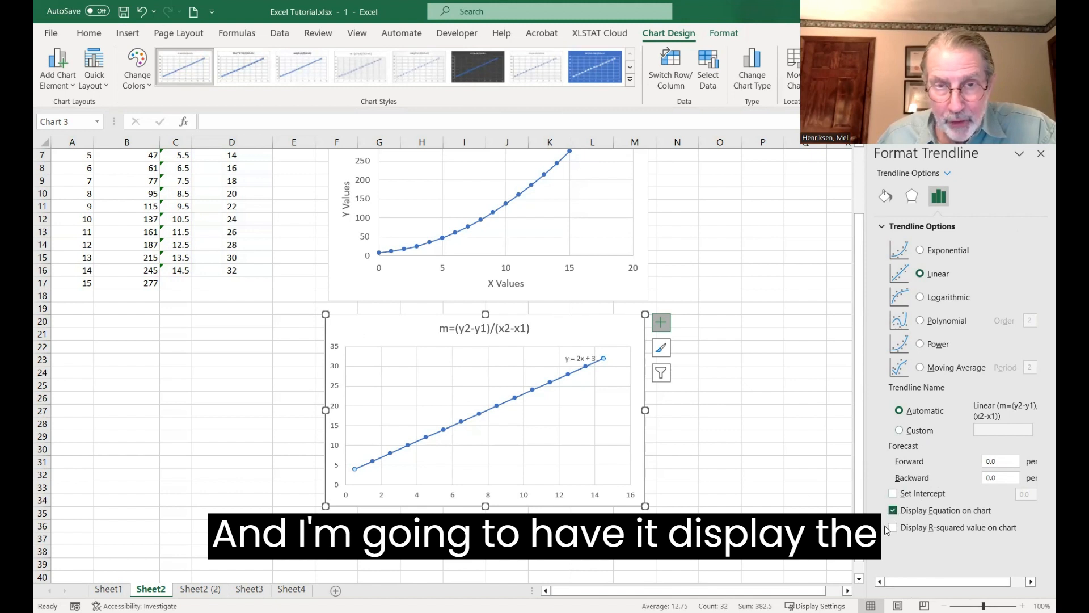
click(793, 502)
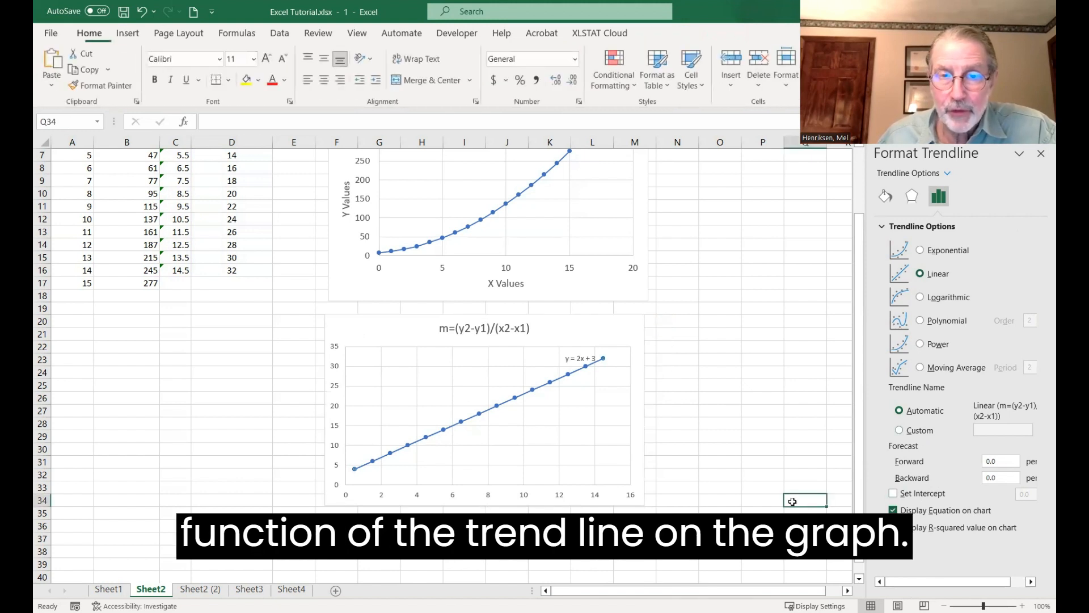
- Move the trendline equation just below the line near its upper end and format it as bold 11-point text
click(571, 358)
drag(584, 359, 589, 386)
click(268, 58)
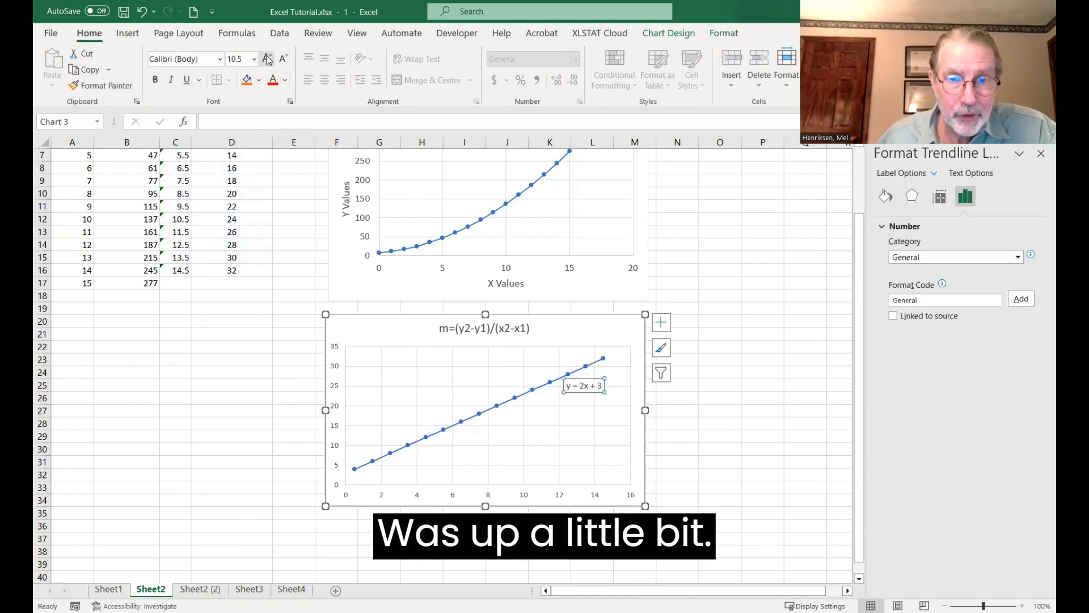
click(267, 58)
click(154, 80)
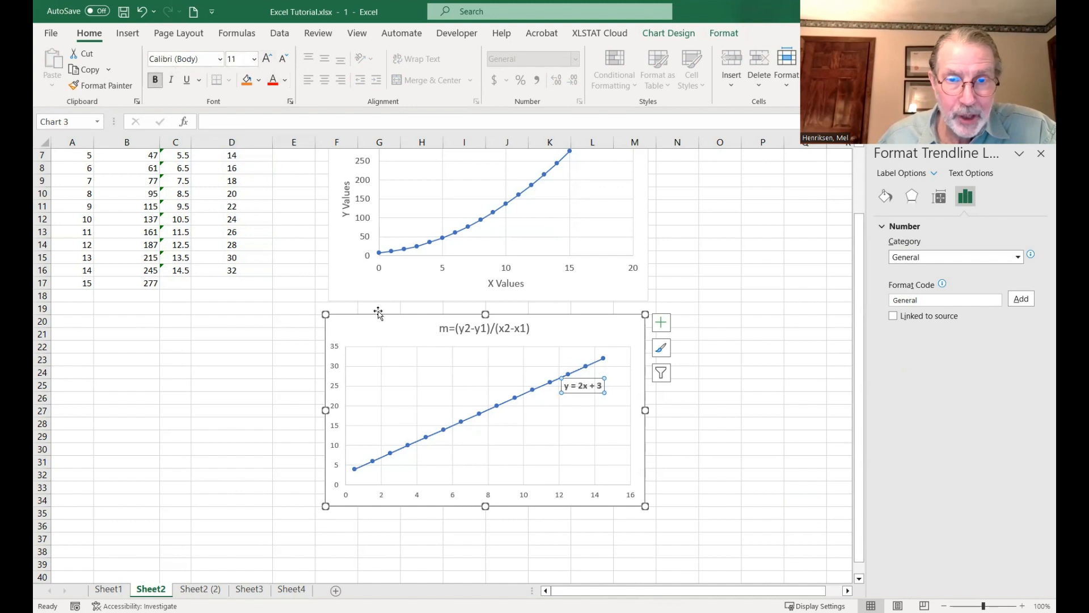
click(735, 435)
- Review the midpoint formula in C2, the slope formula in D2, and the source pairs B2:B3 and A2:A3
scroll(700, 411, up, 2)
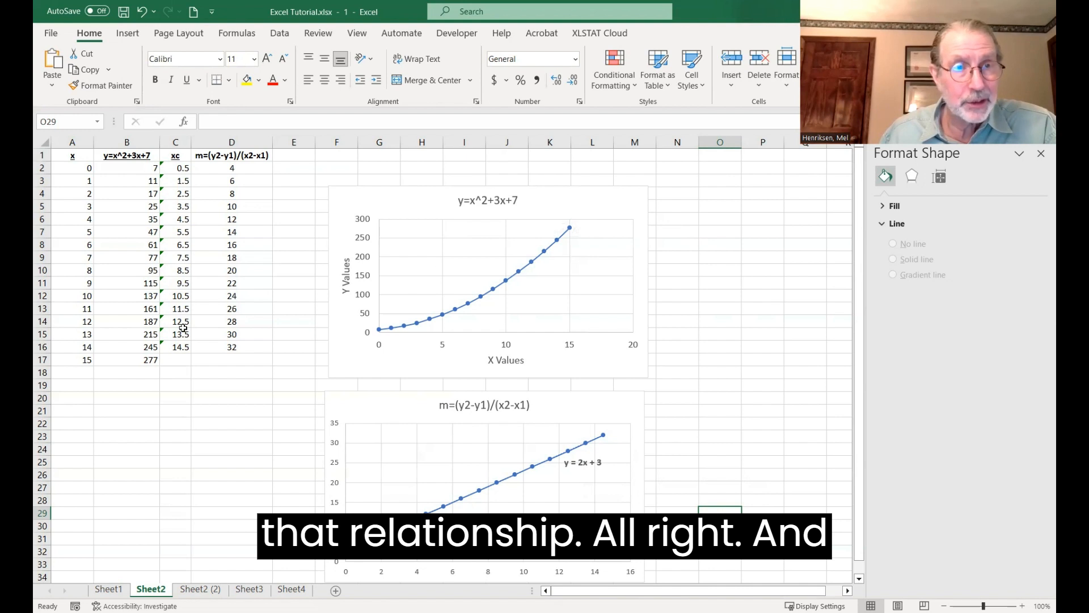
click(182, 169)
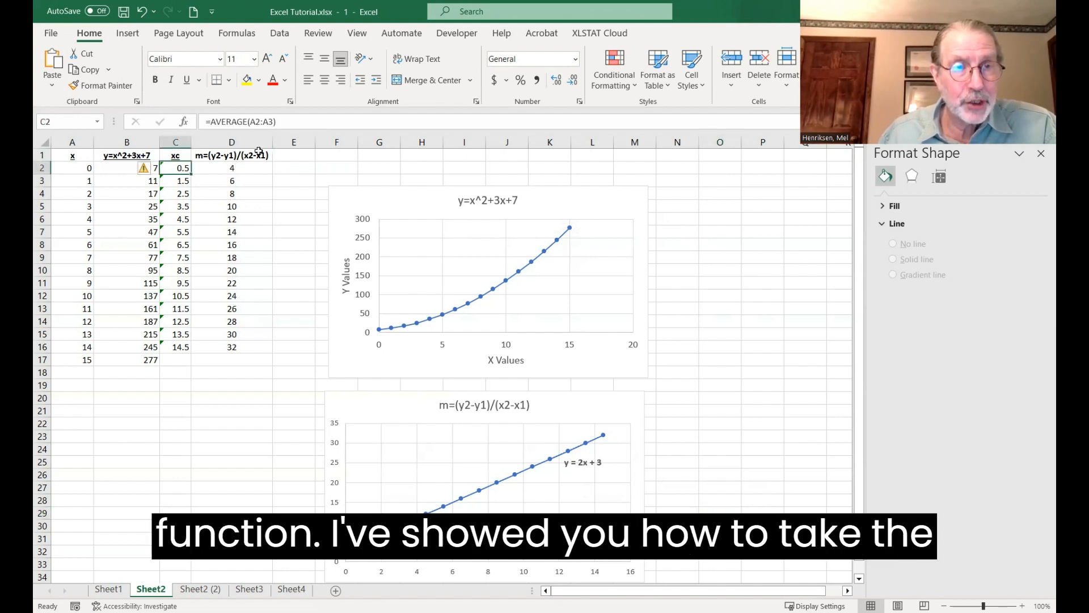
click(247, 170)
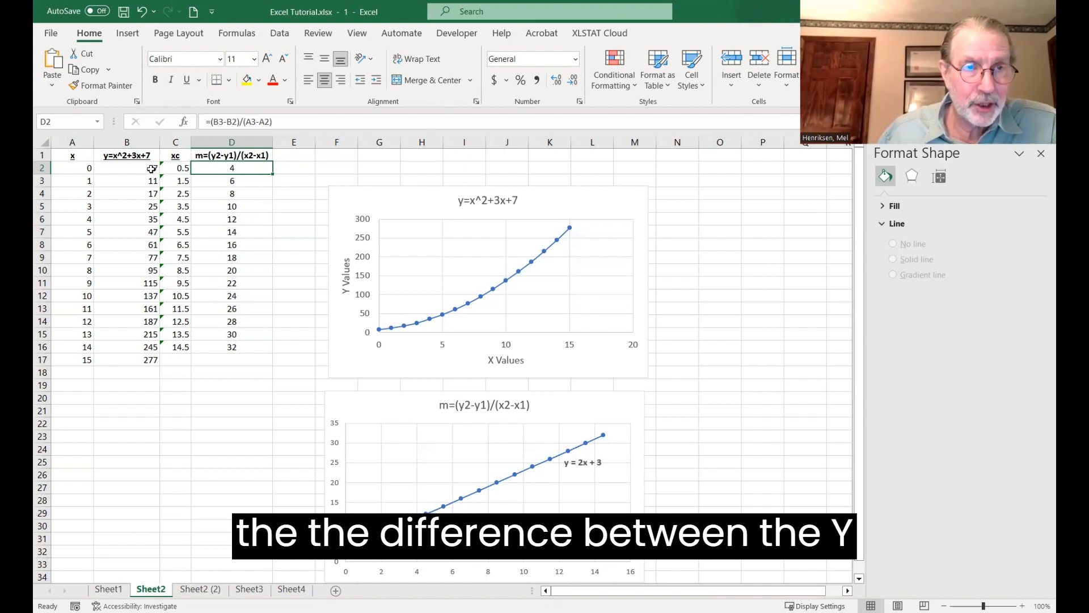
drag(151, 169, 151, 178)
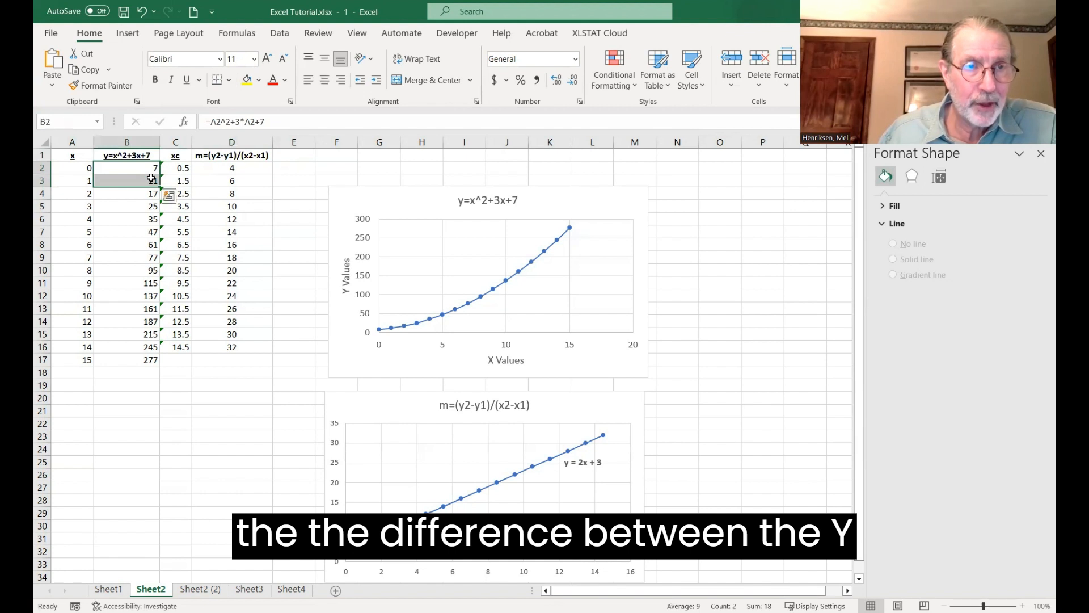
drag(87, 169, 86, 182)
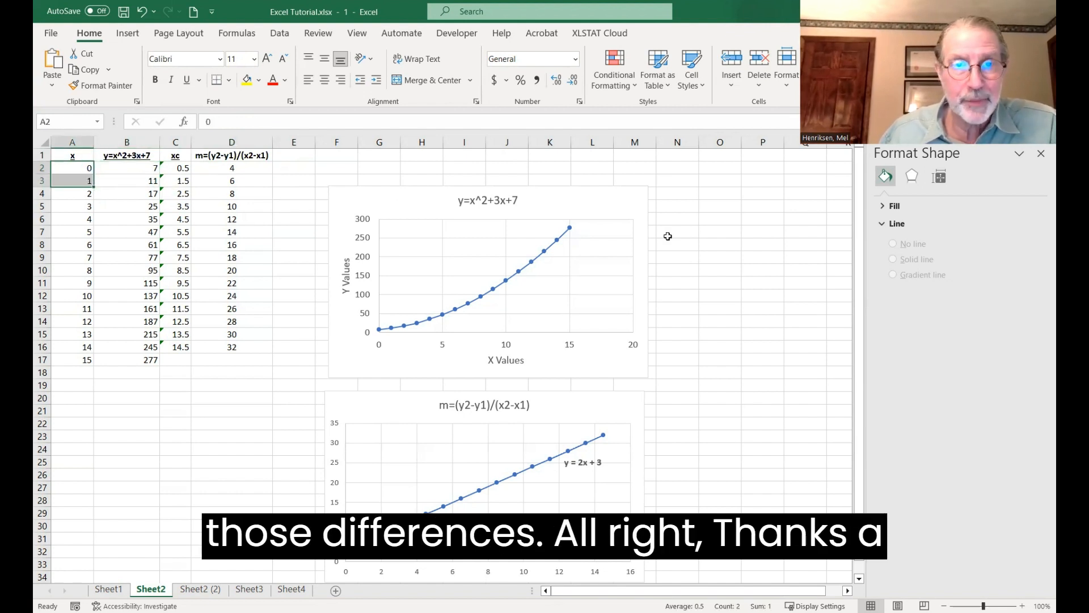